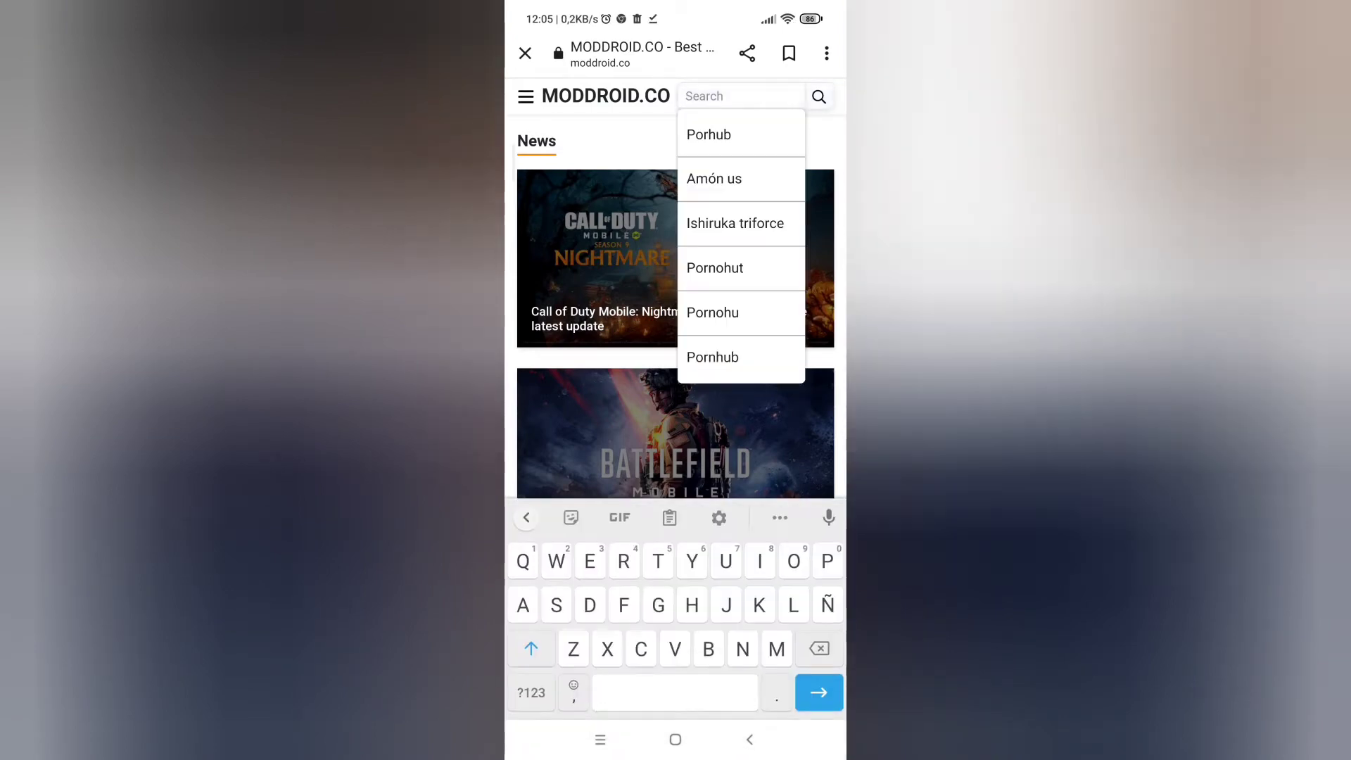
text(T)
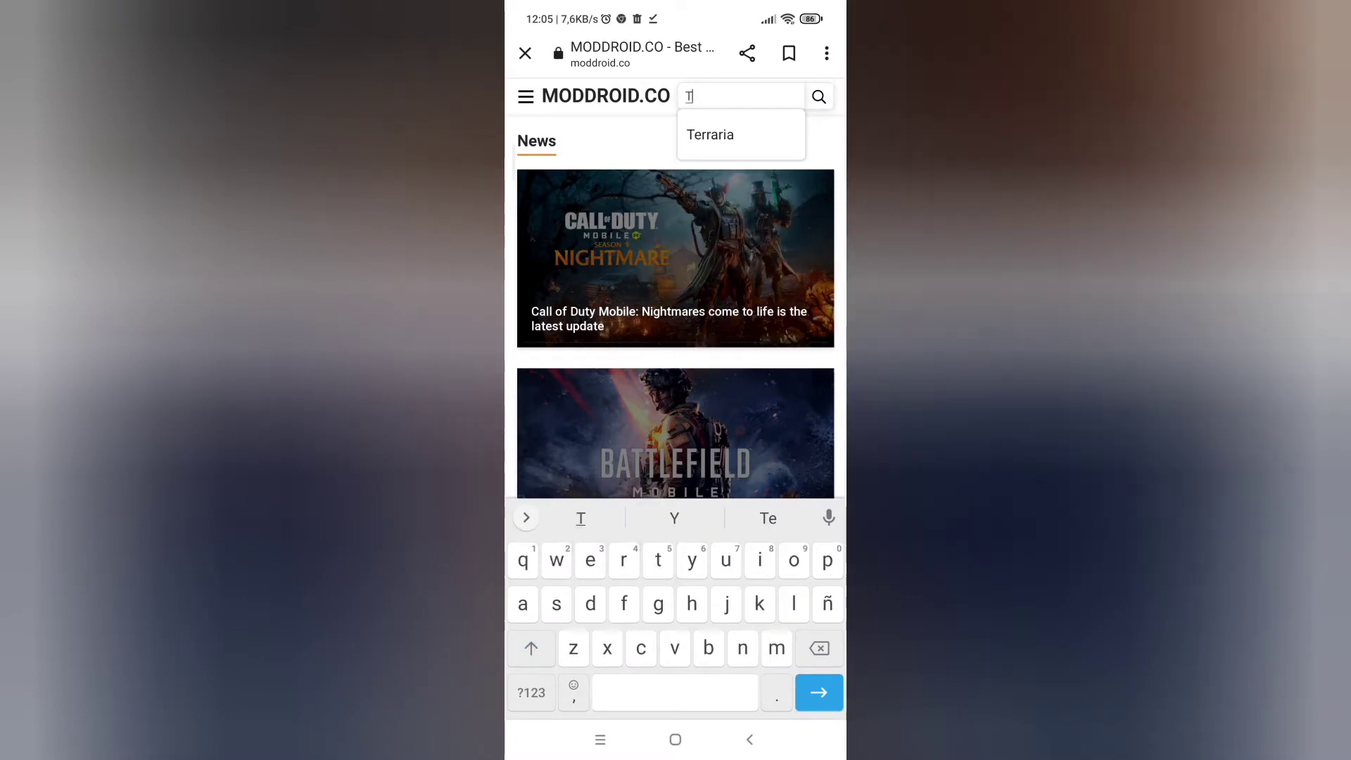
text(errari)
- Search for Terraria and download its 103.3 MB mod APK again, confirming Descargar
click(675, 518)
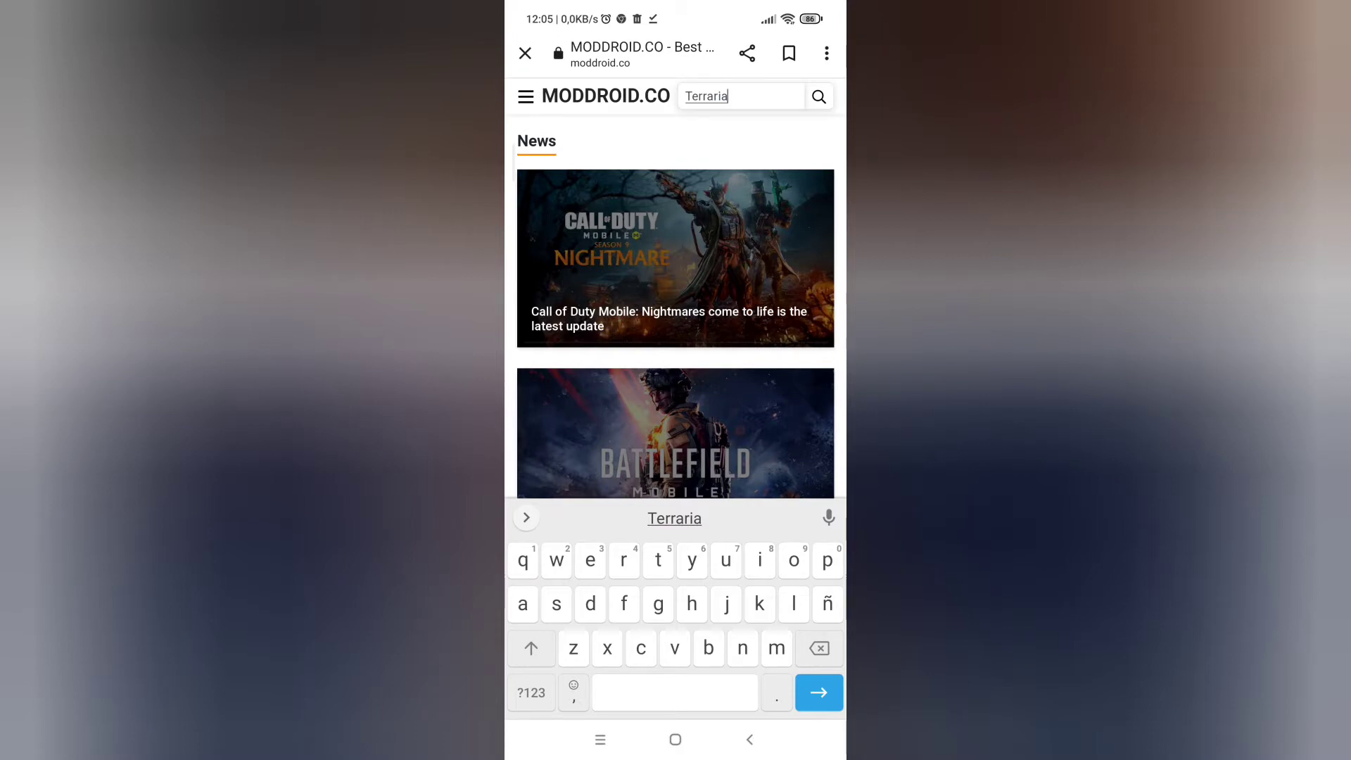
key(Return)
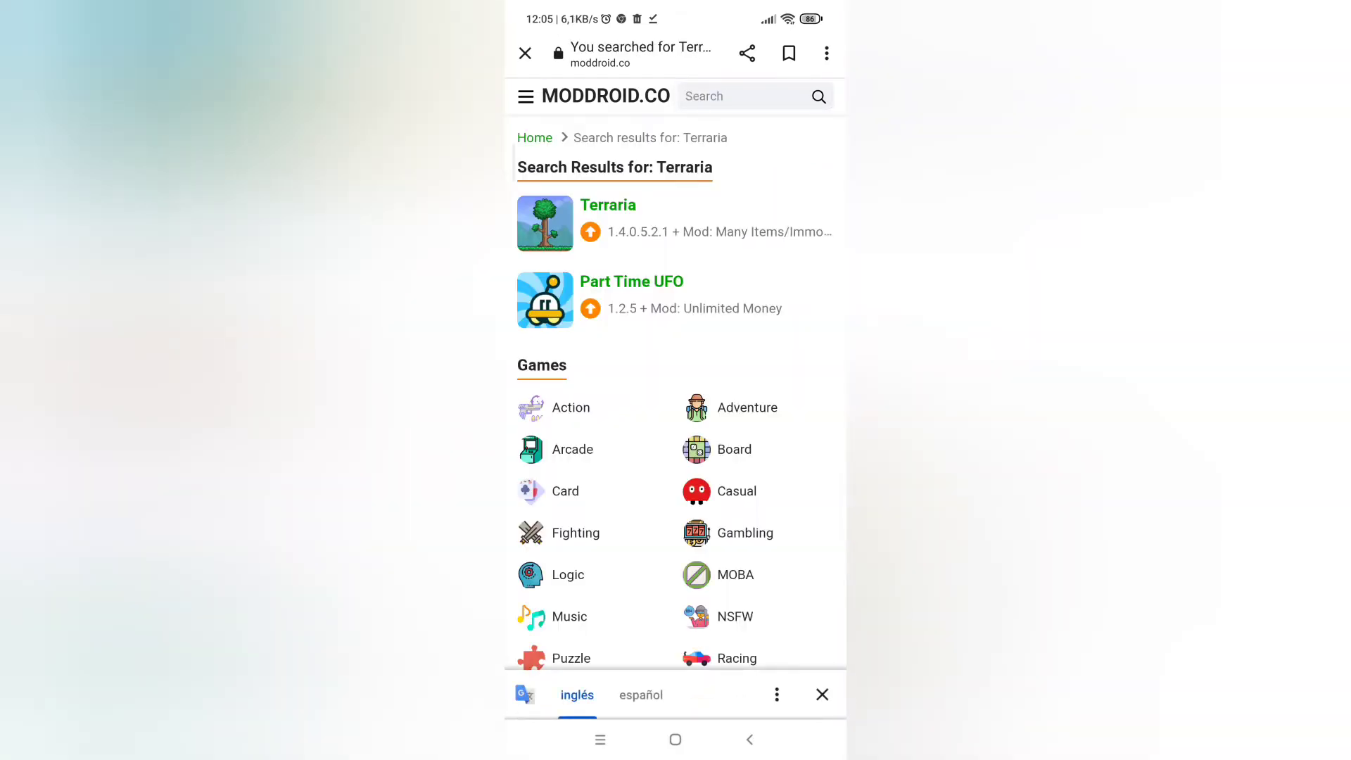
click(675, 223)
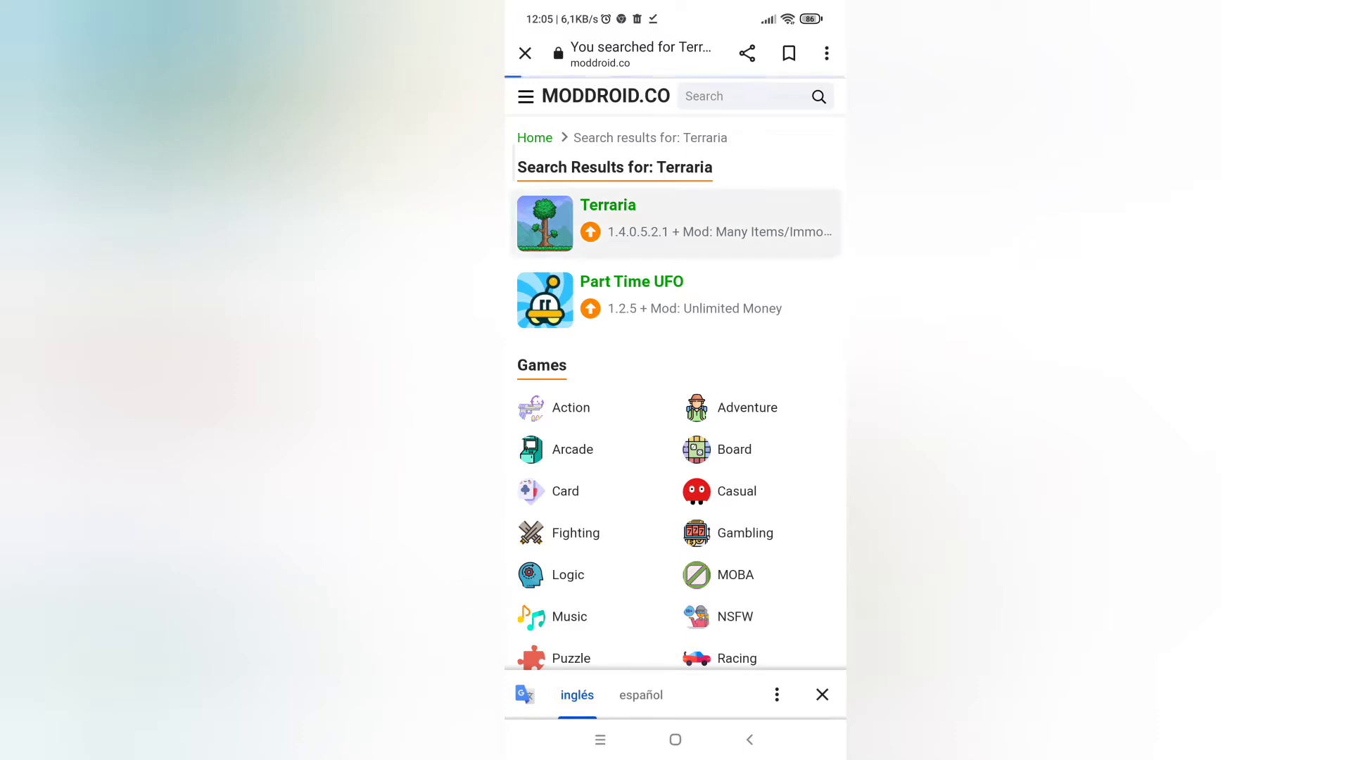
scroll(676, 422, down, 3)
scroll(675, 422, down, 1)
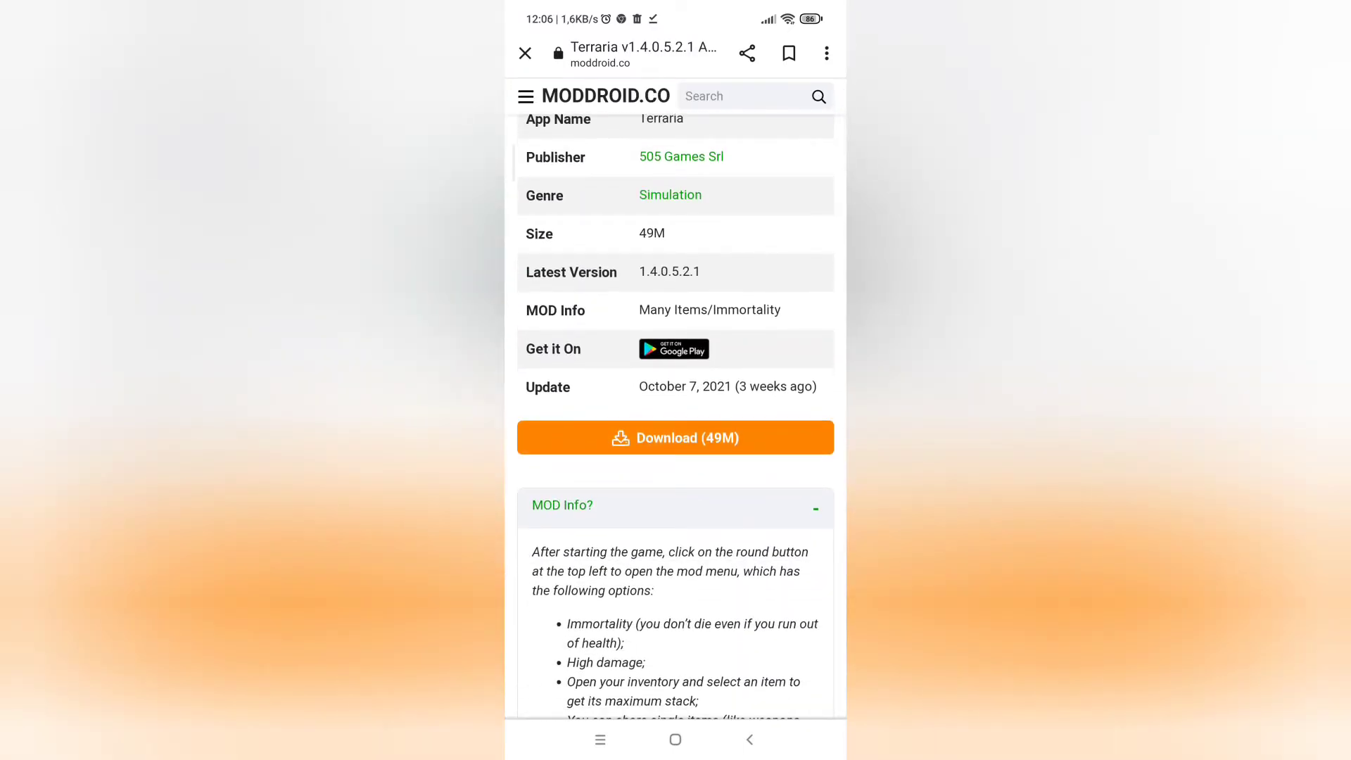
click(676, 437)
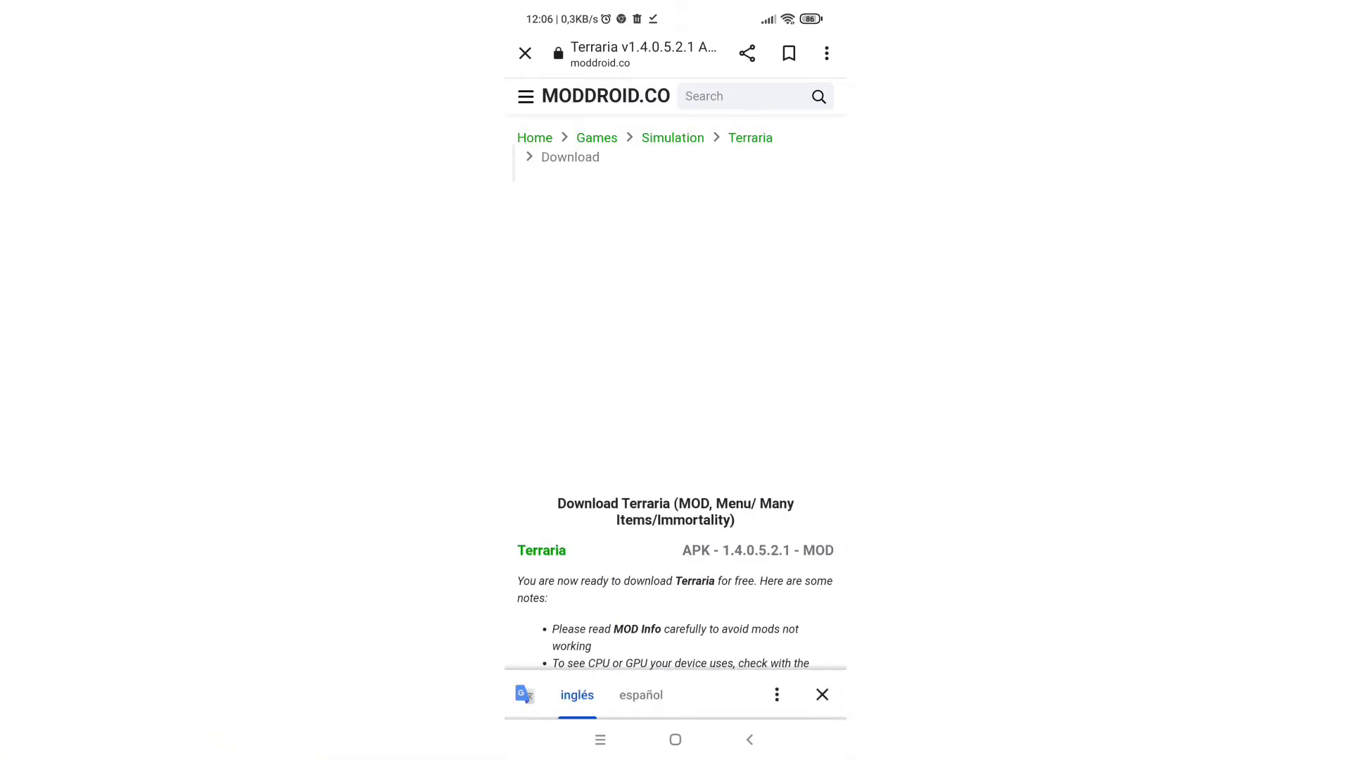
scroll(675, 422, down, 3)
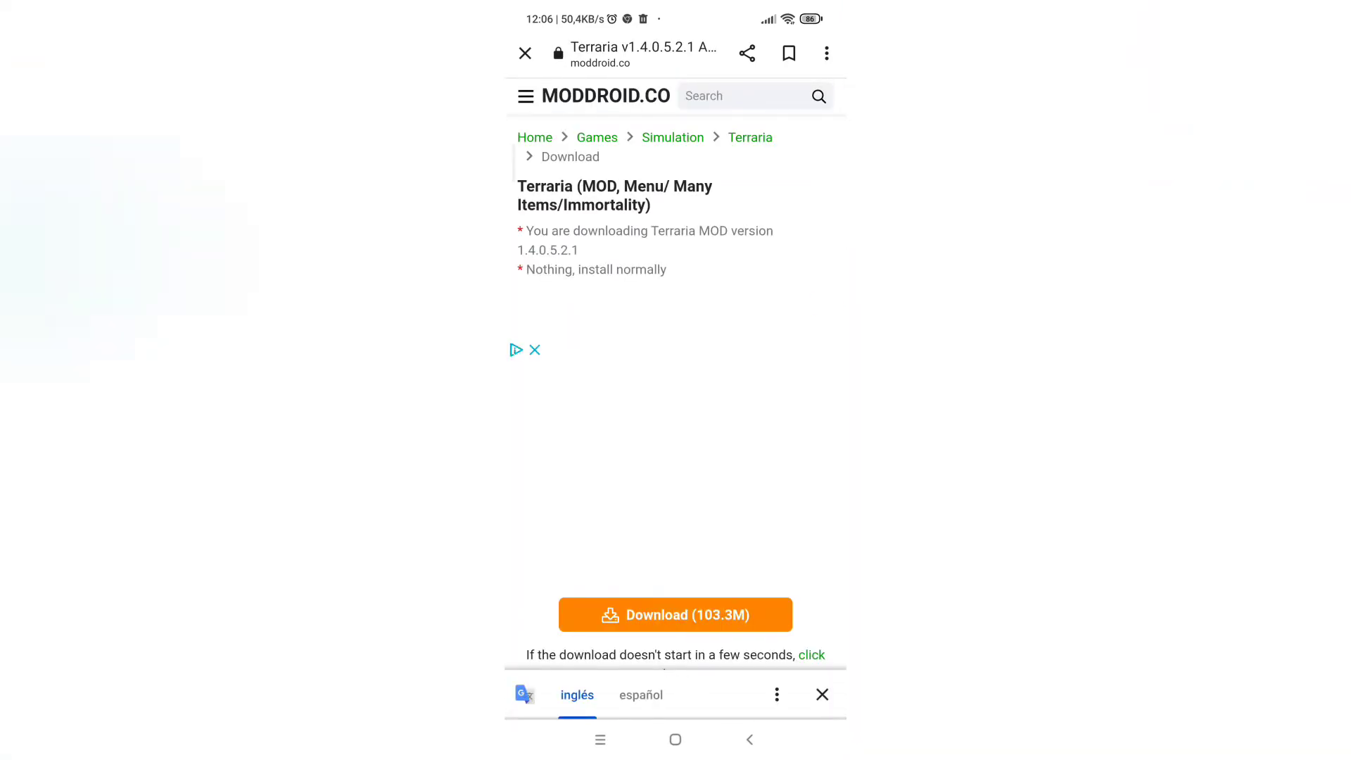
scroll(675, 422, down, 2)
click(675, 501)
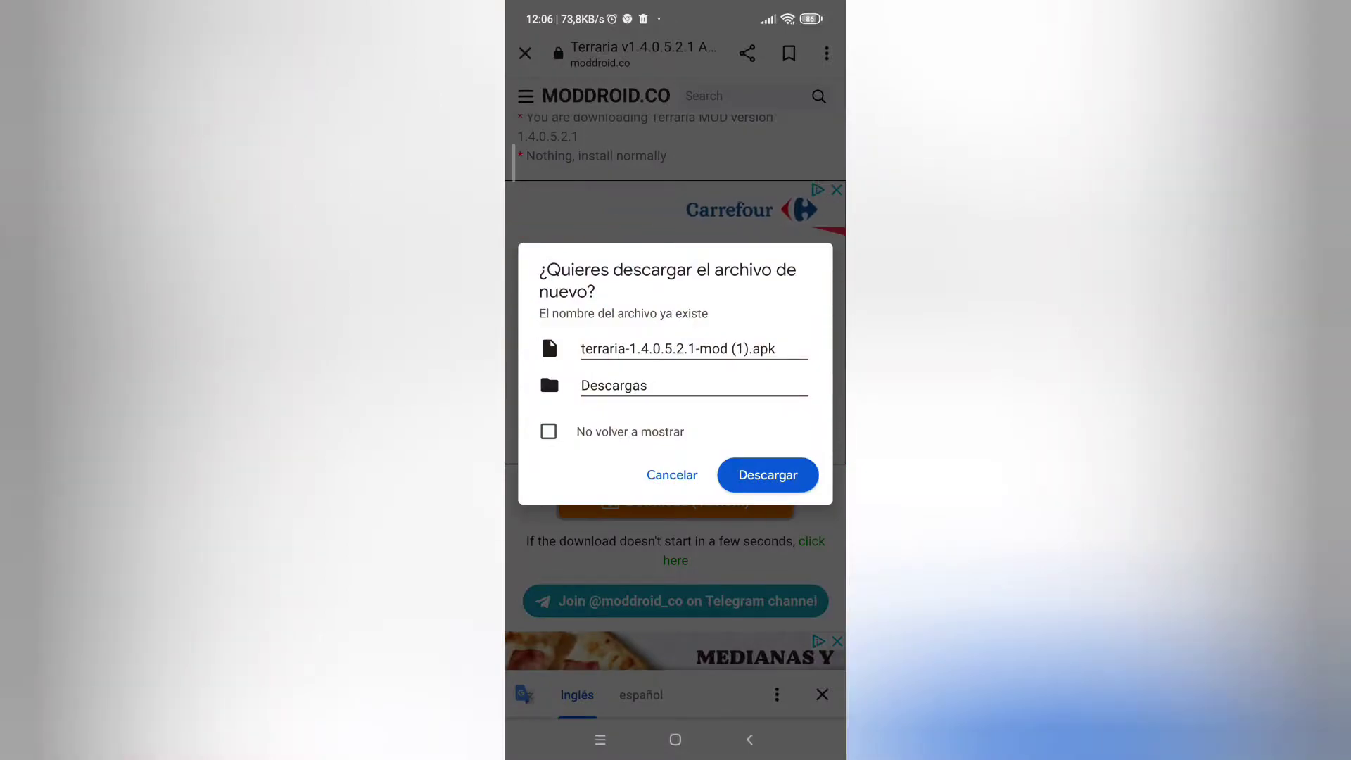
click(768, 474)
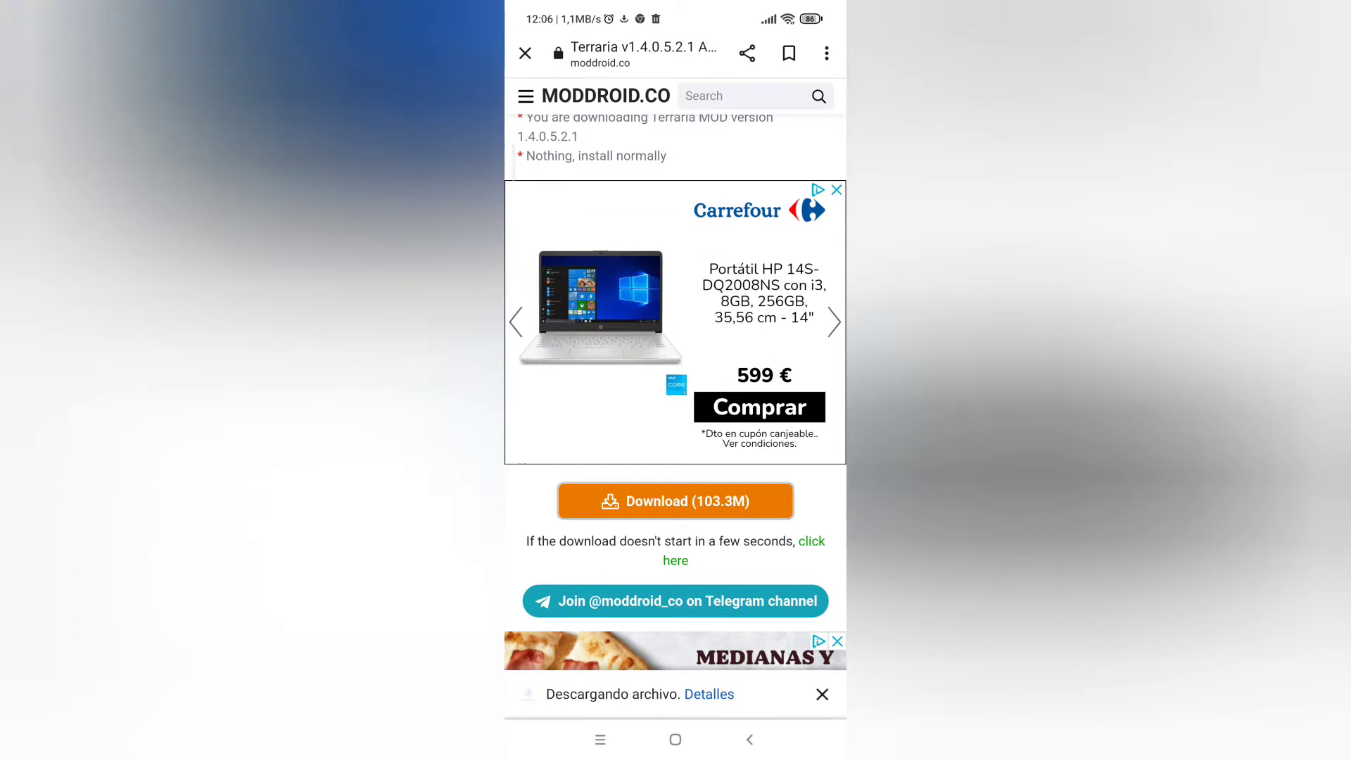
- Open the Descargas list from Detalles in the 'Descargando archivo' bar
click(709, 693)
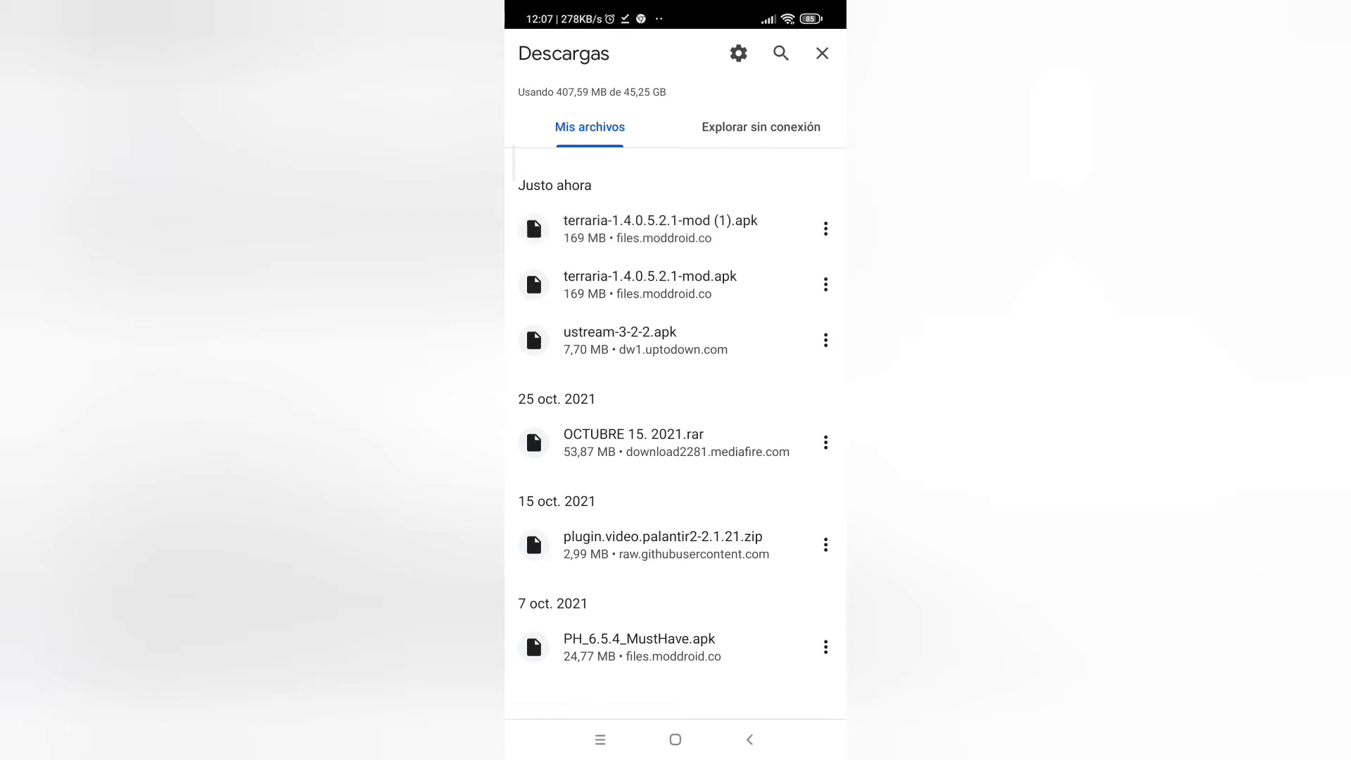
- Install terraria-1.4.0.5.2.1-mod (1).apk from Downloads via INSTALAR
click(660, 229)
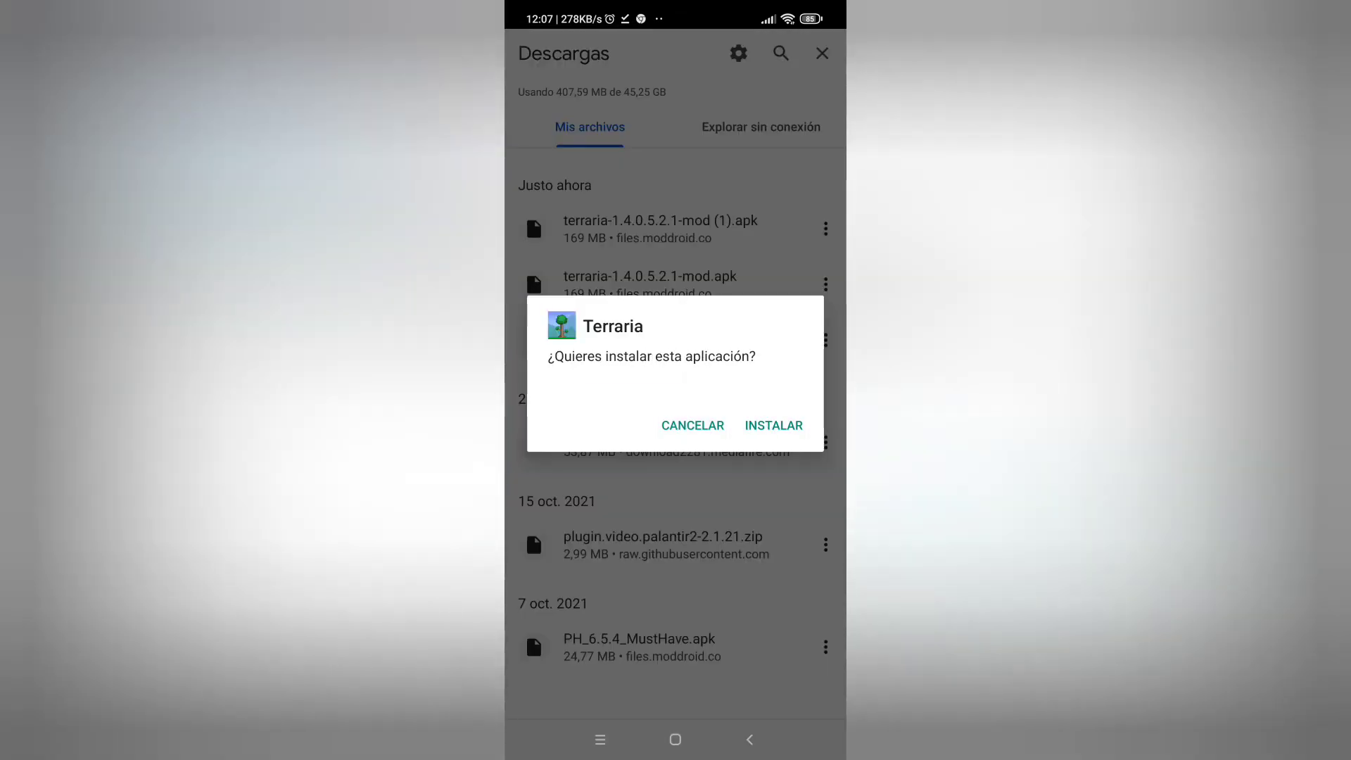
click(773, 425)
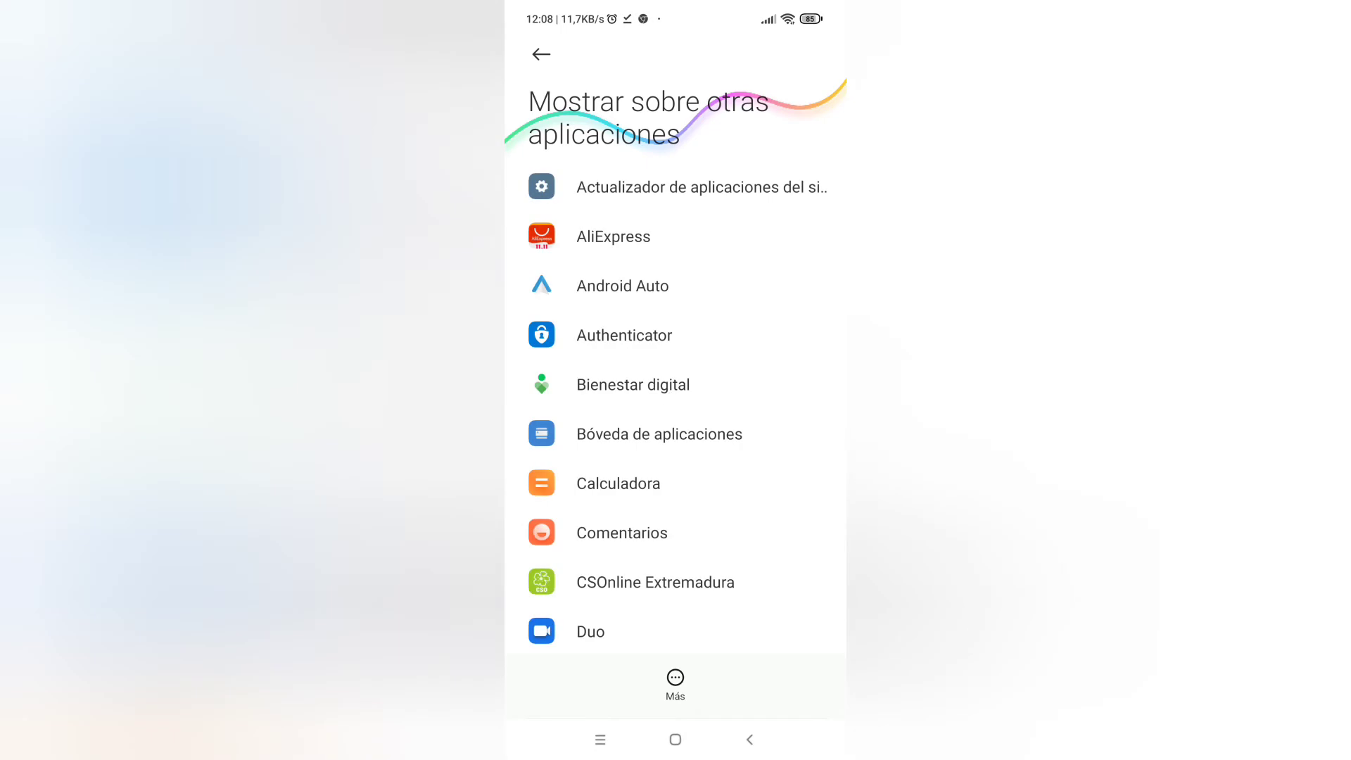
scroll(676, 422, down, 5)
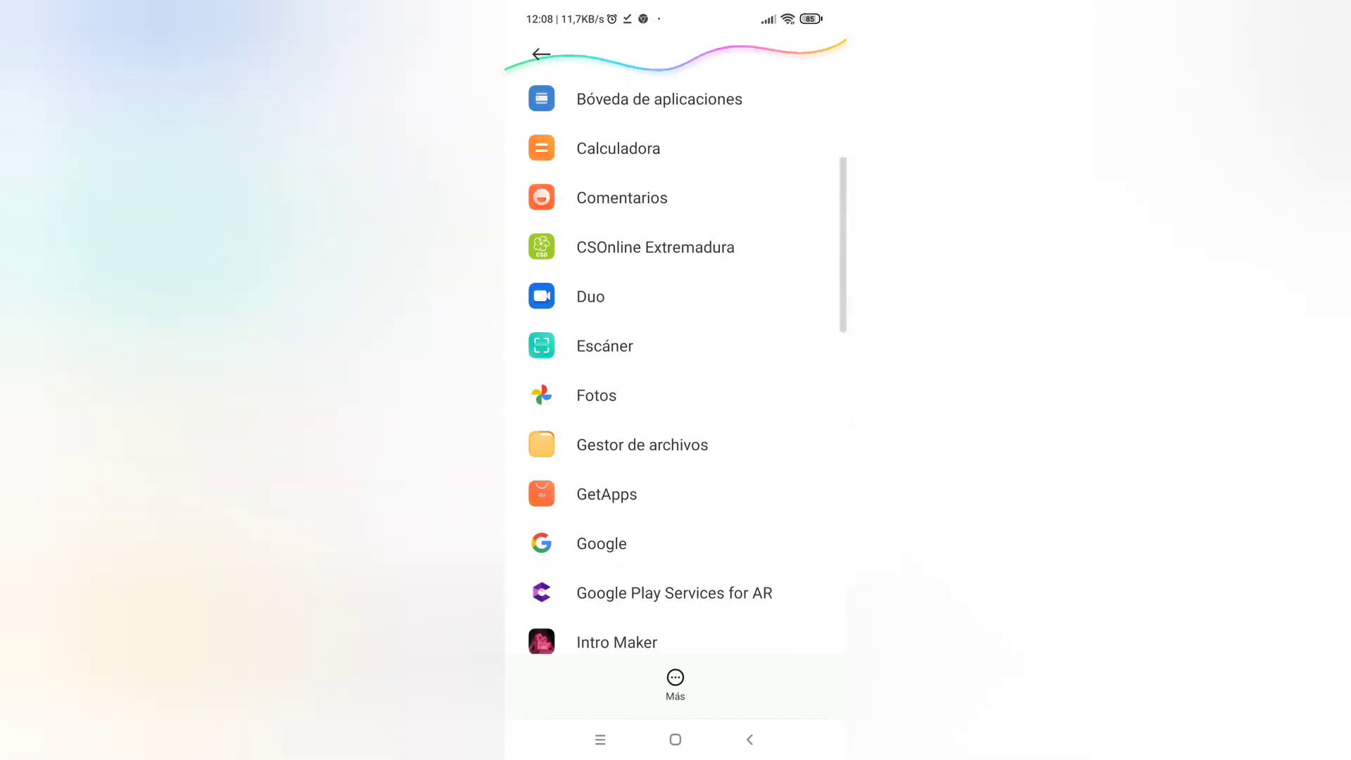
scroll(675, 369, down, 3)
scroll(675, 369, down, 4)
scroll(675, 370, down, 5)
scroll(675, 369, down, 5)
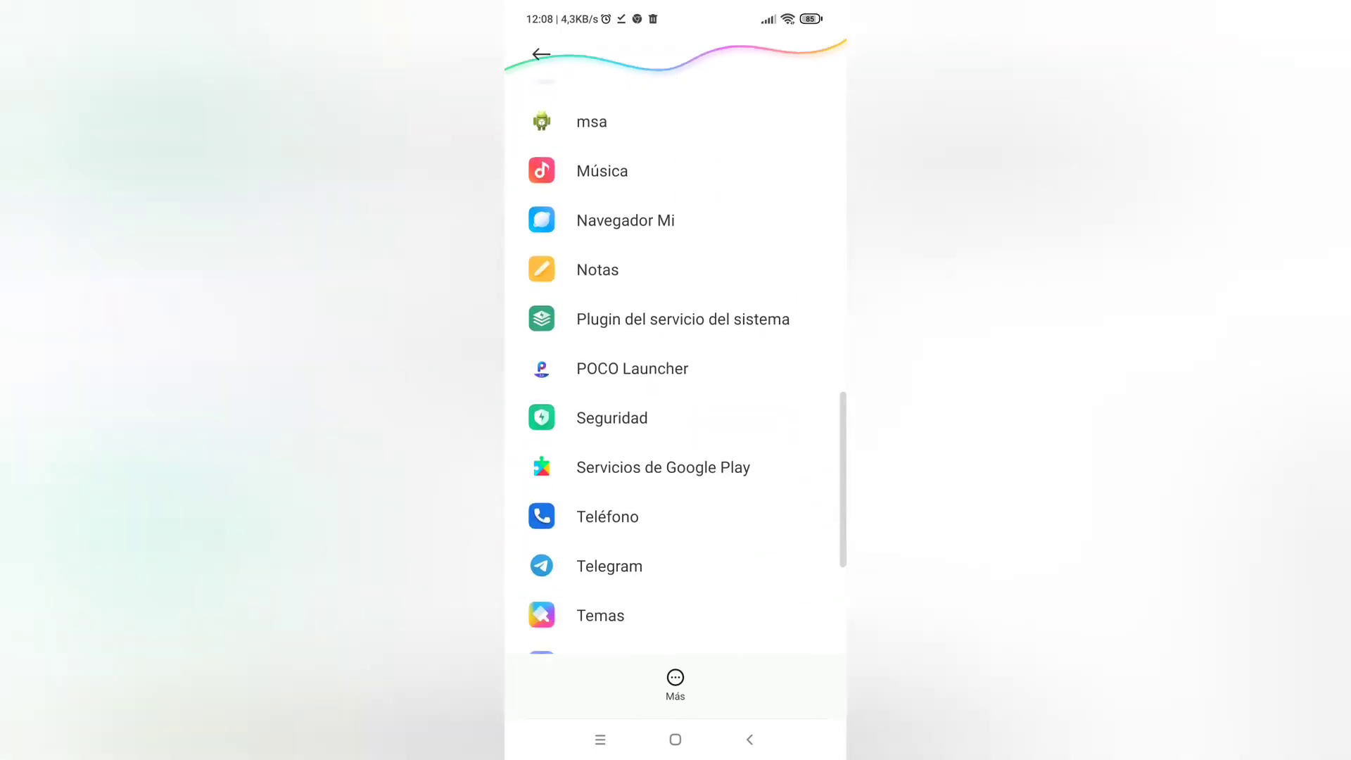
scroll(675, 369, down, 1)
scroll(676, 370, down, 4)
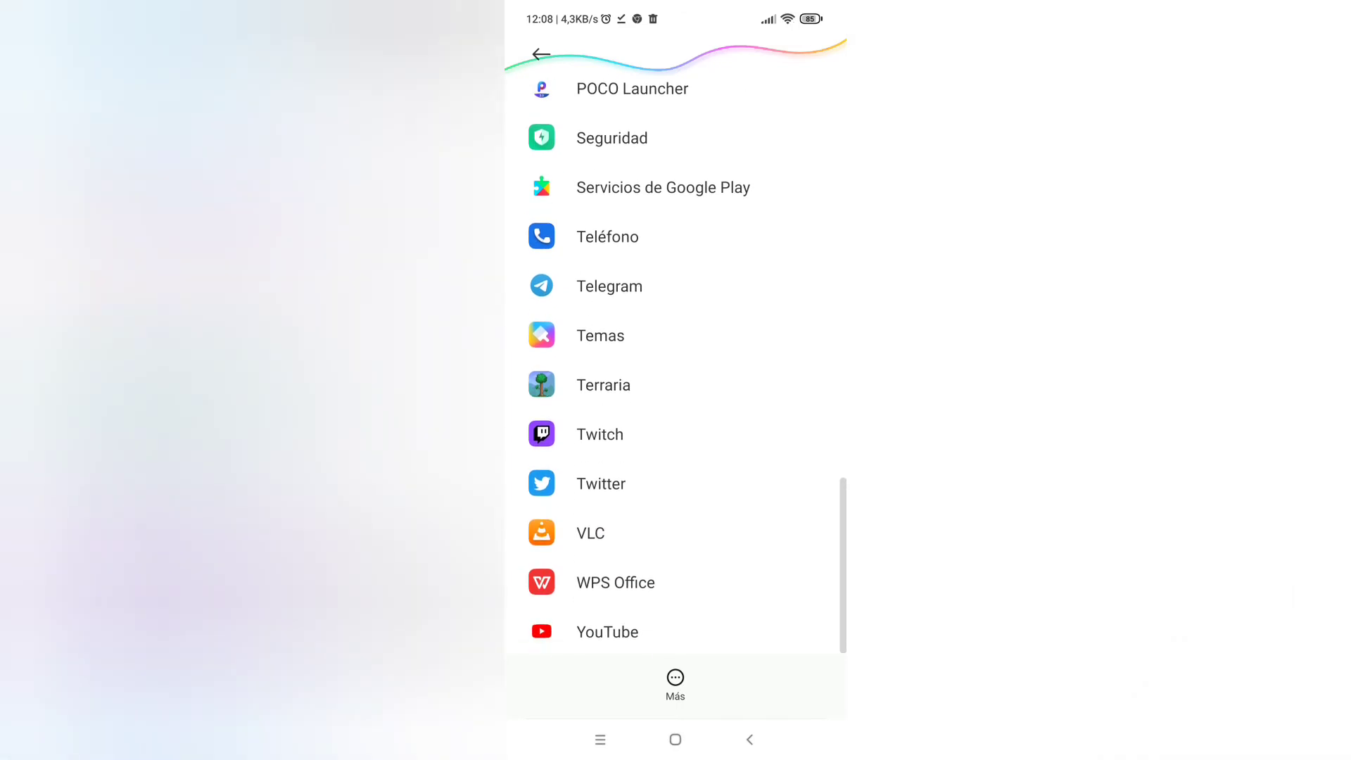
- Turn on 'Permitir mostrar sobre otras aplicaciones' for Terraria and go back
click(609, 285)
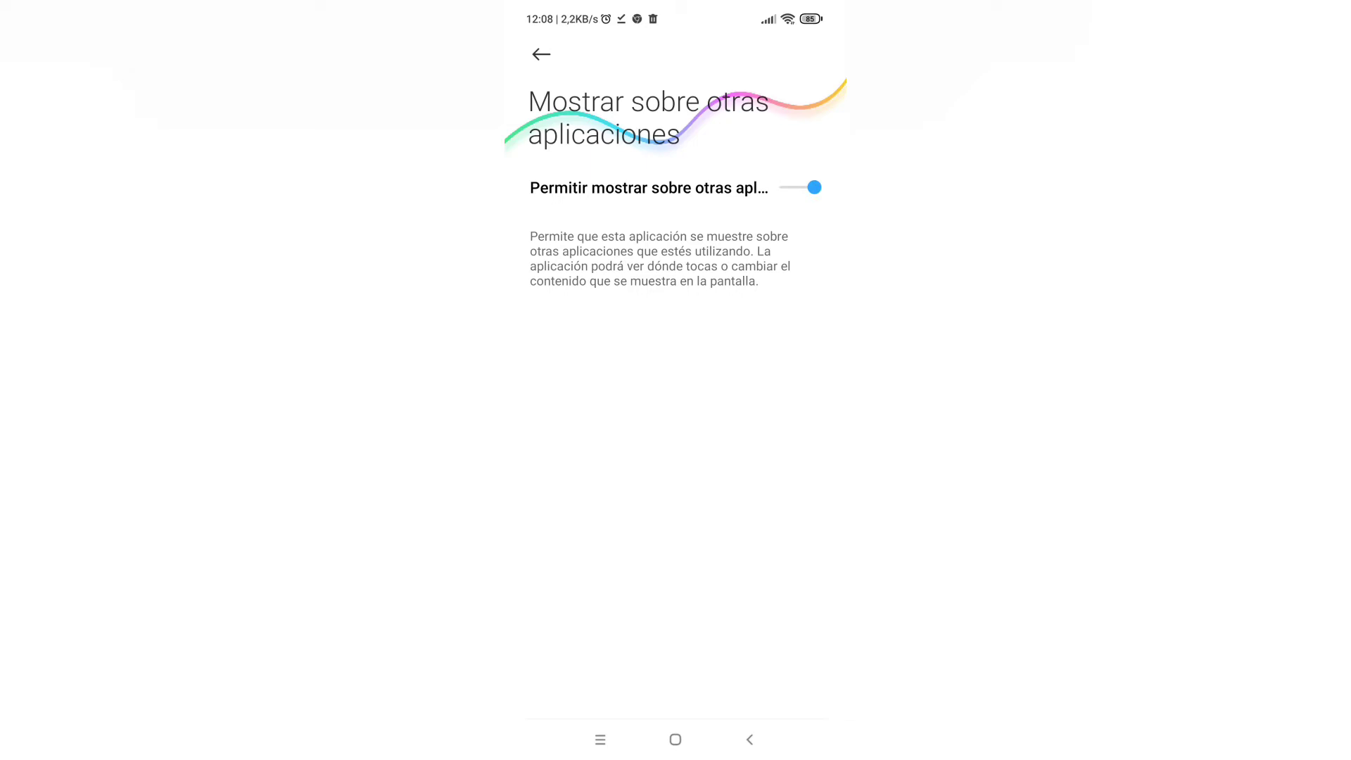
click(540, 53)
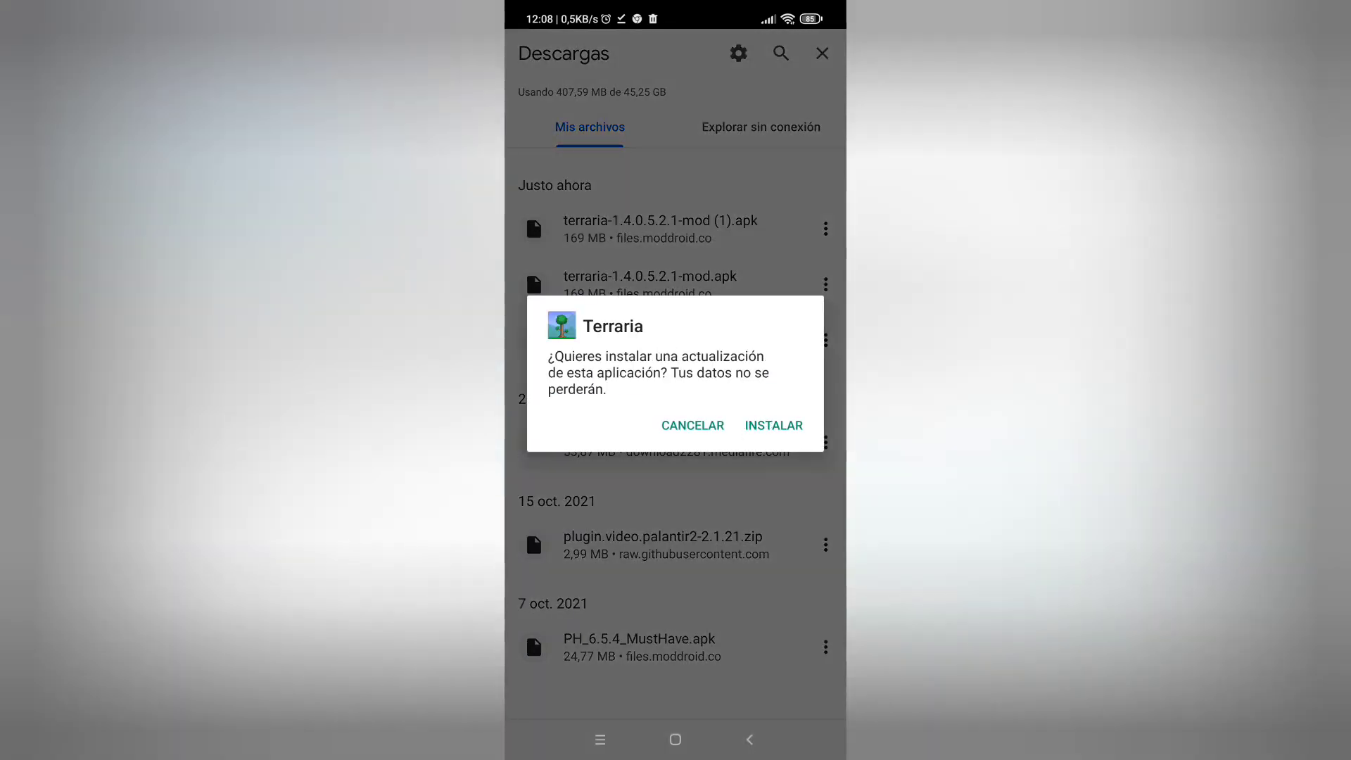
- Accept INSTALAR on the Terraria update prompt
click(774, 425)
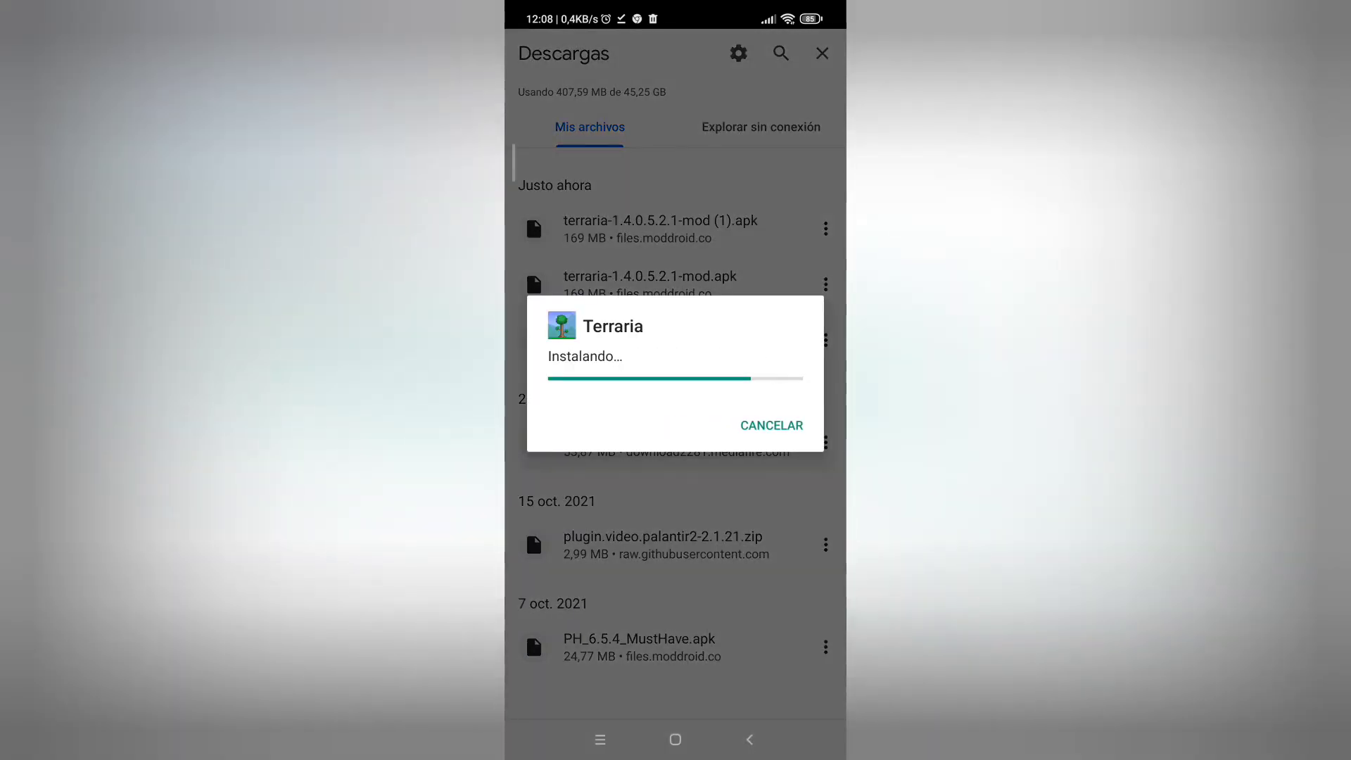